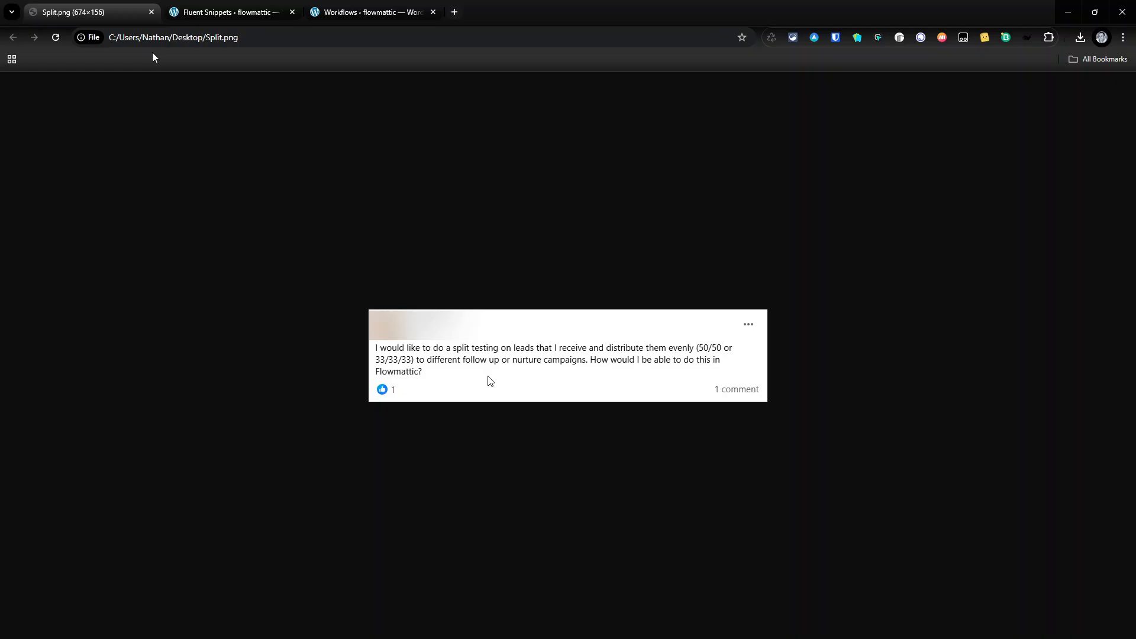
# - Examine the getSequentialSplit PHP snippet, including its half, third and quarter cases
pyautogui.click(196, 8)
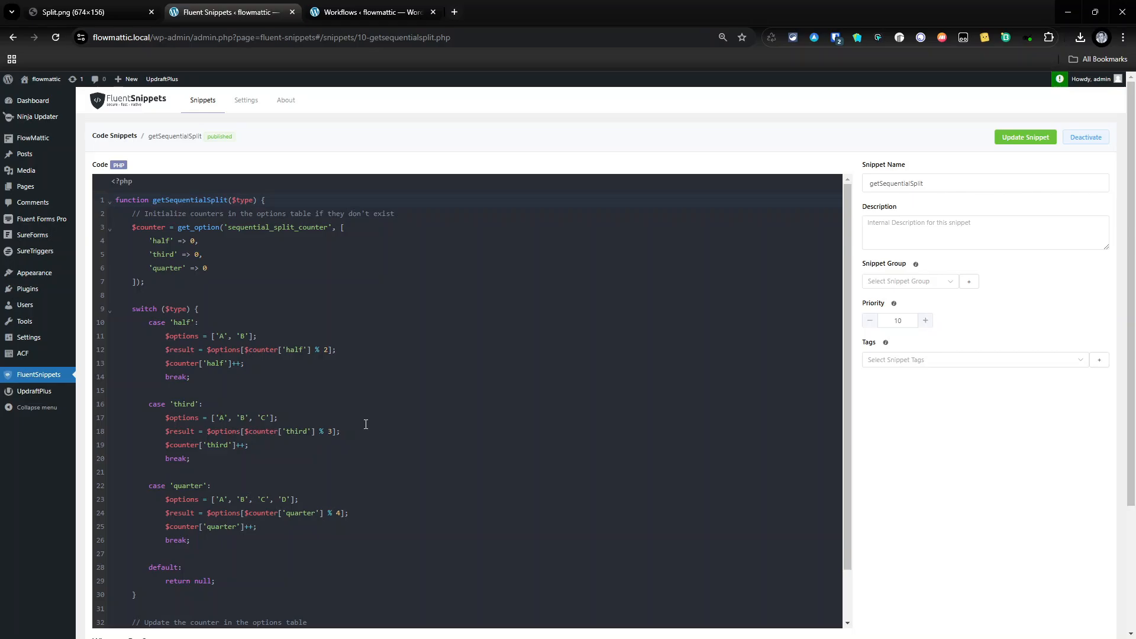
pyautogui.scroll(-5, 366, 424)
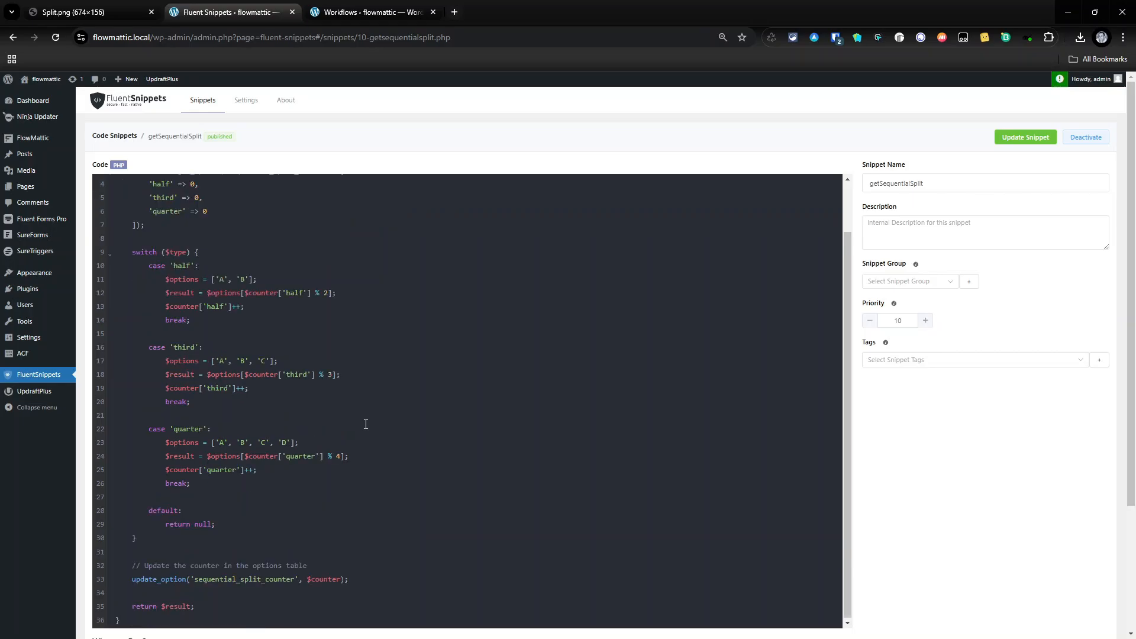
# - In the workflow, collapse the PHP Functions action and review the Schedule trigger's settings
pyautogui.click(368, 6)
pyautogui.scroll(10, 482, 217)
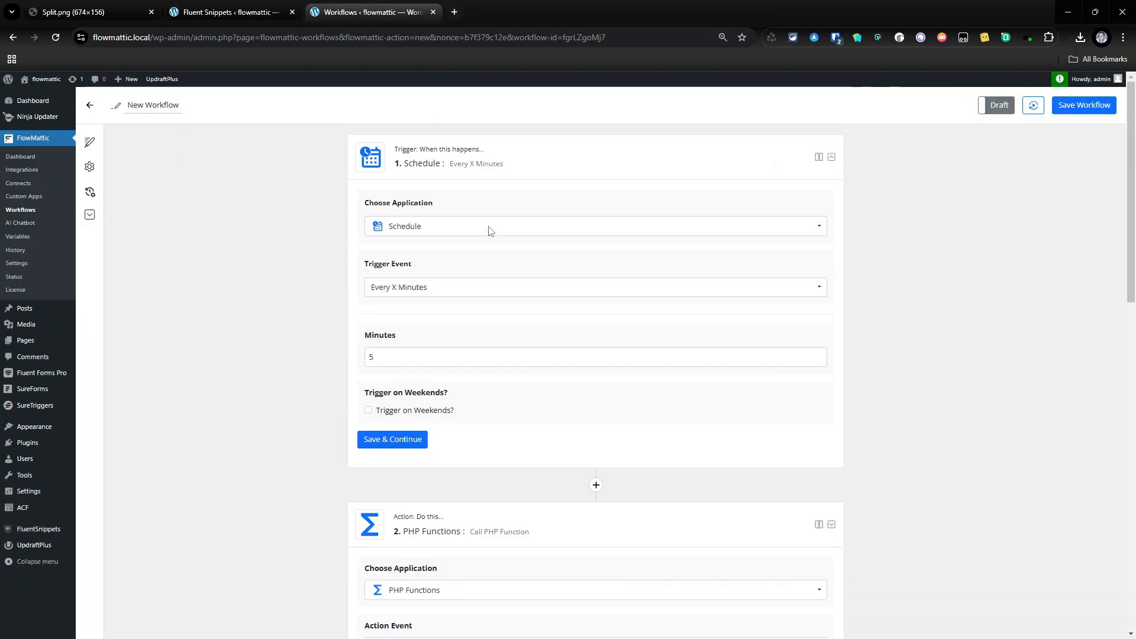
pyautogui.click(474, 532)
pyautogui.click(499, 168)
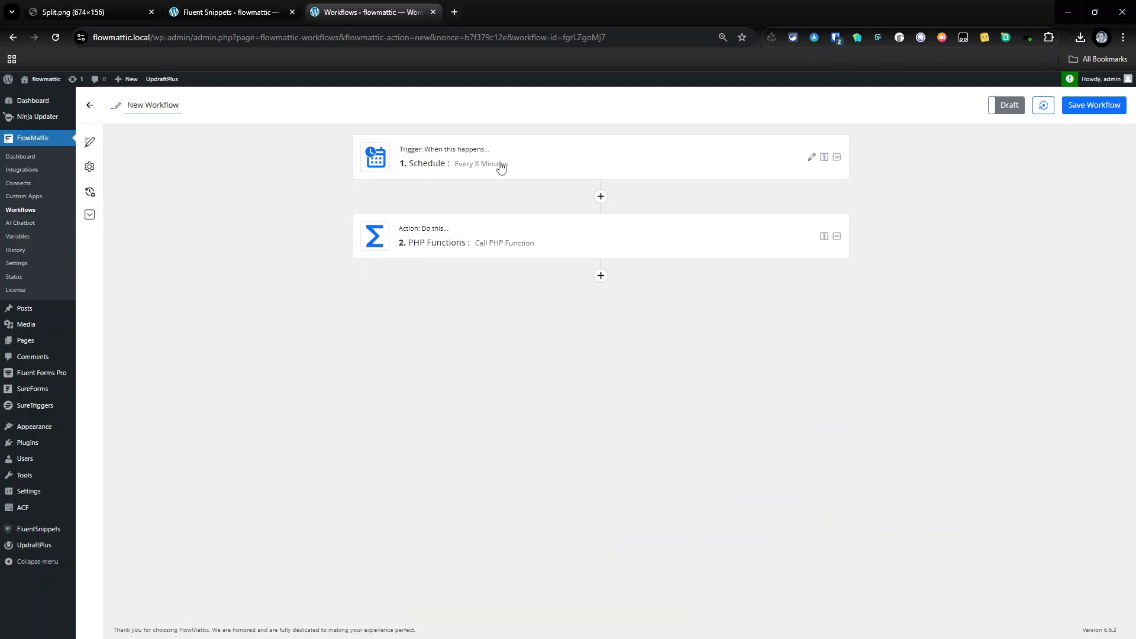
pyautogui.click(501, 168)
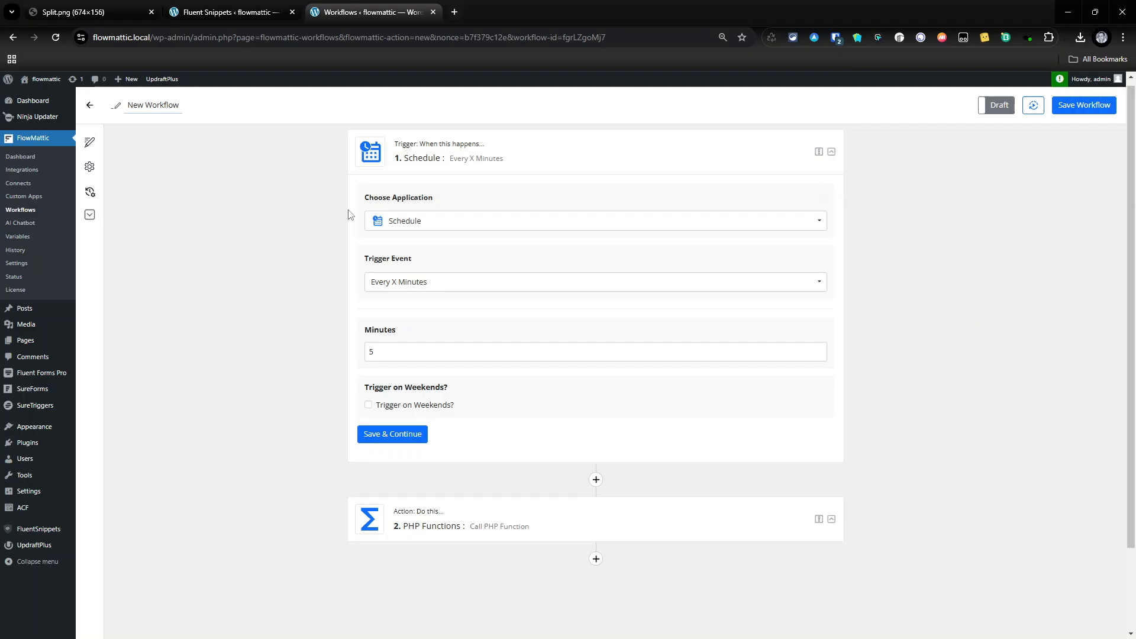
# - Expand the PHP Functions action and review its function name, parameter type and function parameters
pyautogui.click(515, 523)
pyautogui.scroll(-3, 537, 503)
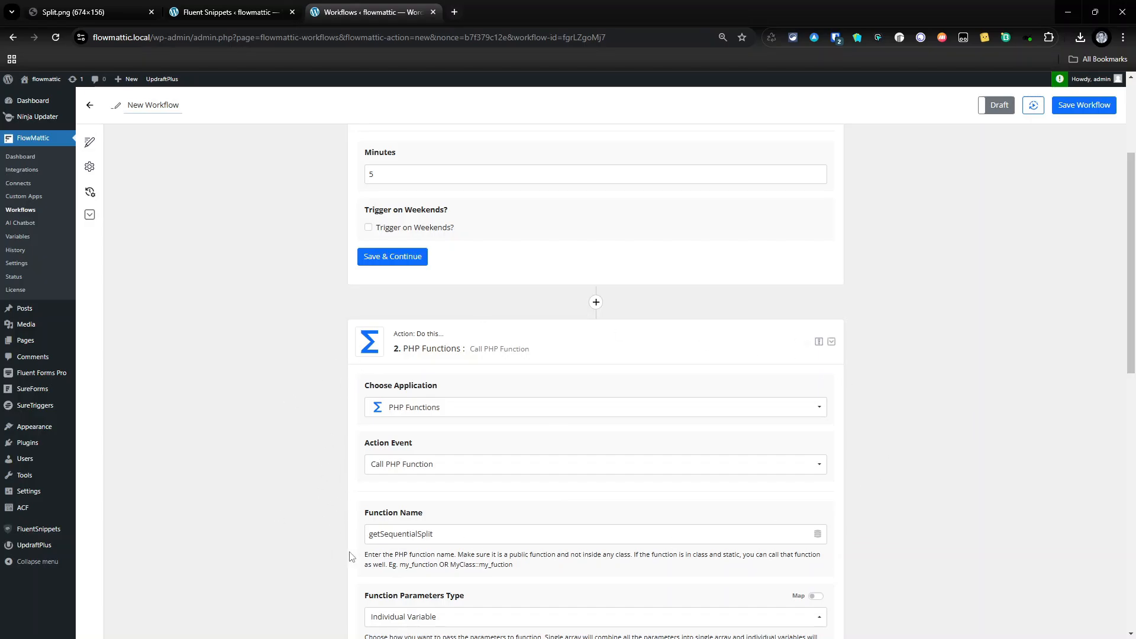
pyautogui.scroll(-1, 350, 556)
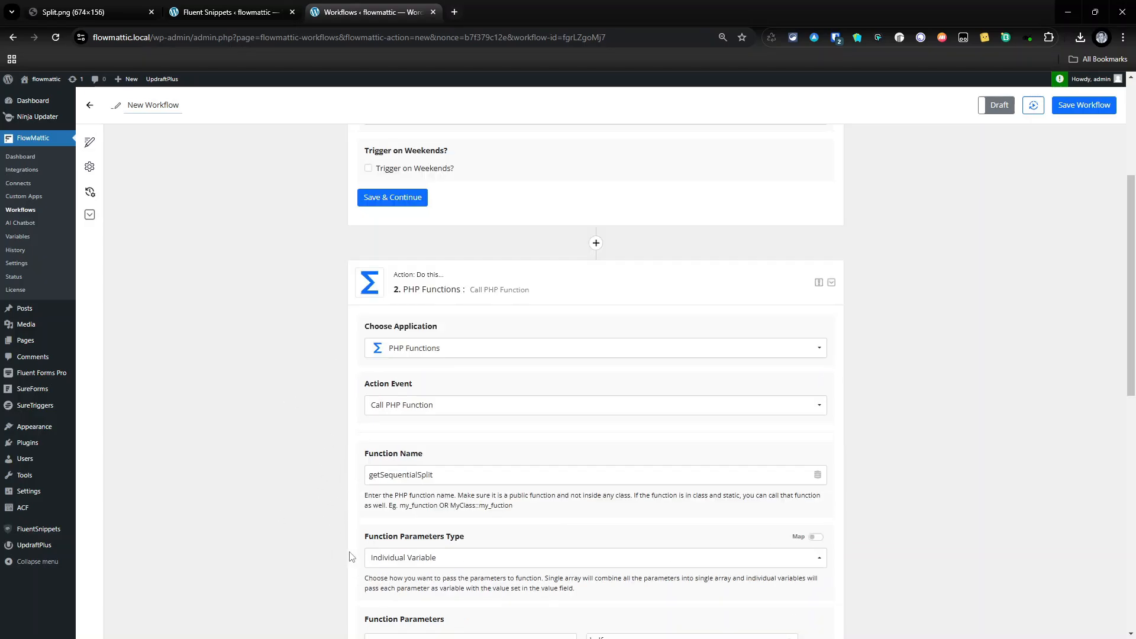
pyautogui.scroll(-3, 350, 556)
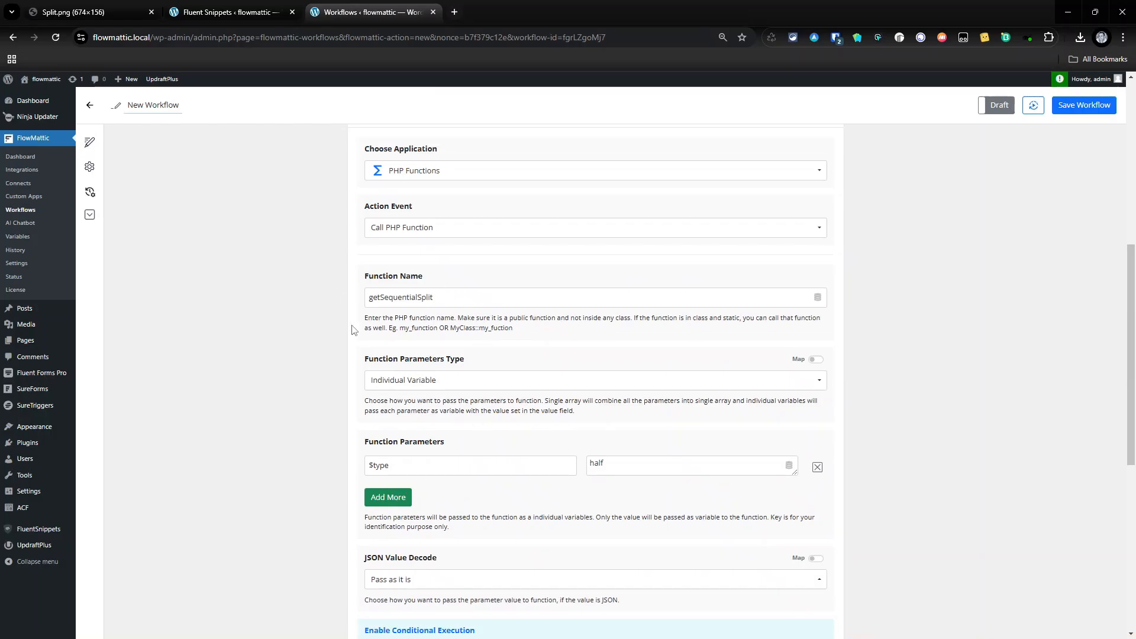
# - Compare the snippet's function name, $type argument and case names with the PHP Functions action's settings
pyautogui.click(208, 11)
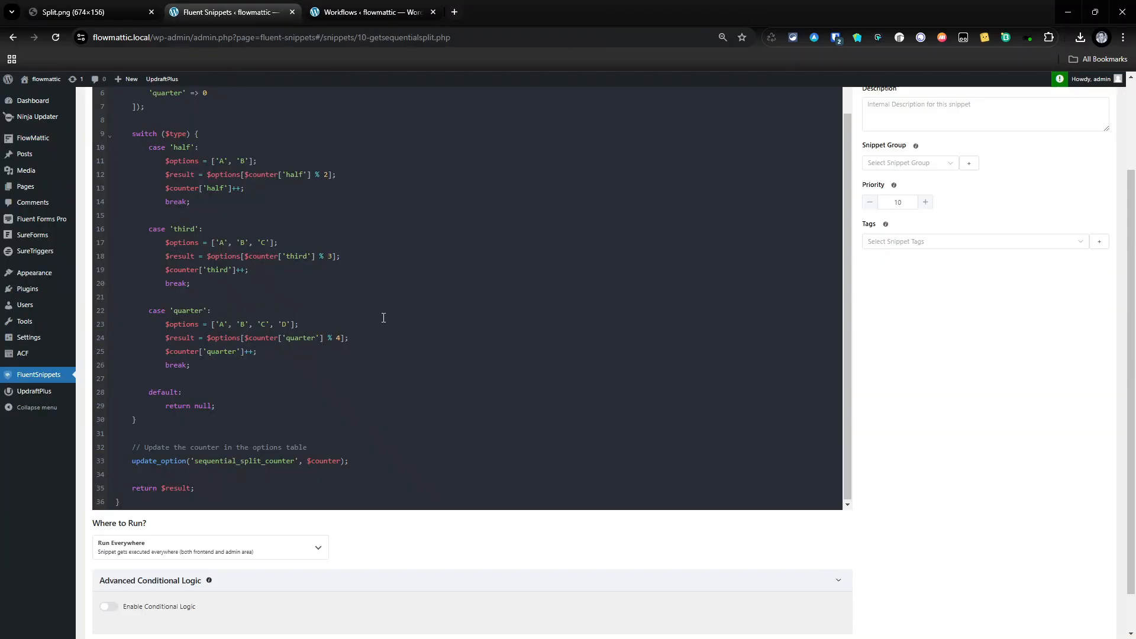
pyautogui.scroll(2, 372, 319)
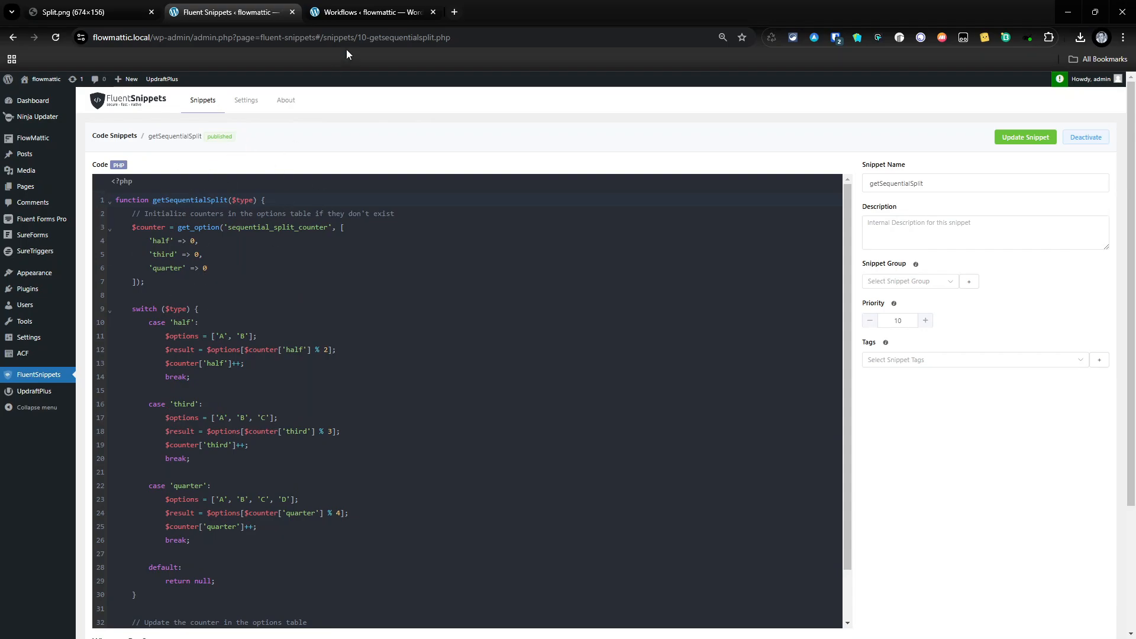
pyautogui.click(347, 4)
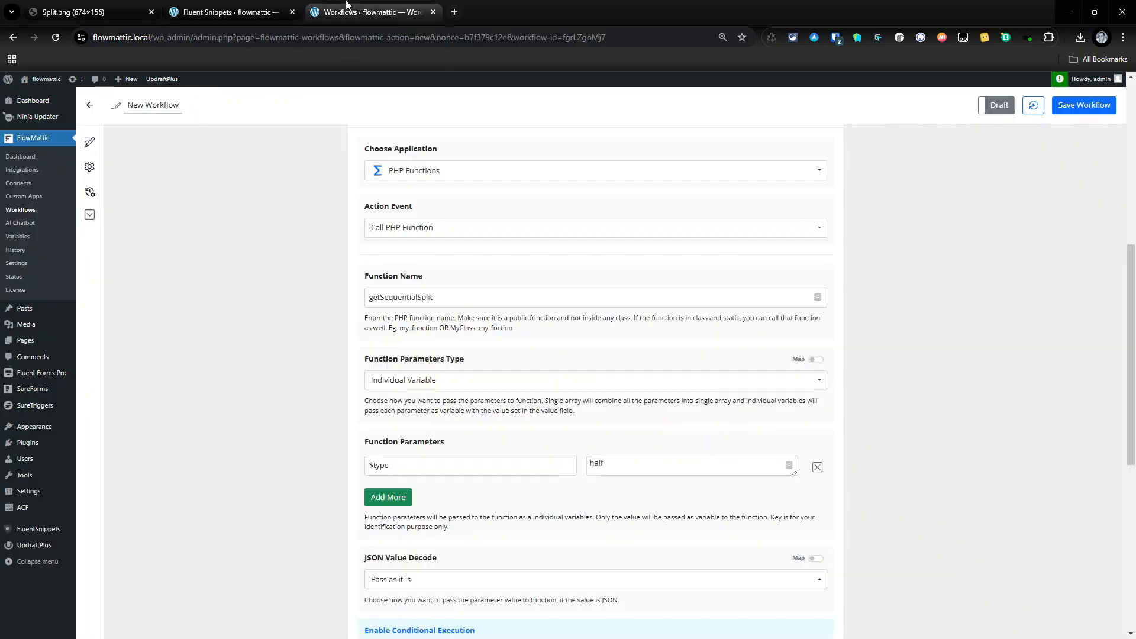
pyautogui.scroll(-3, 420, 385)
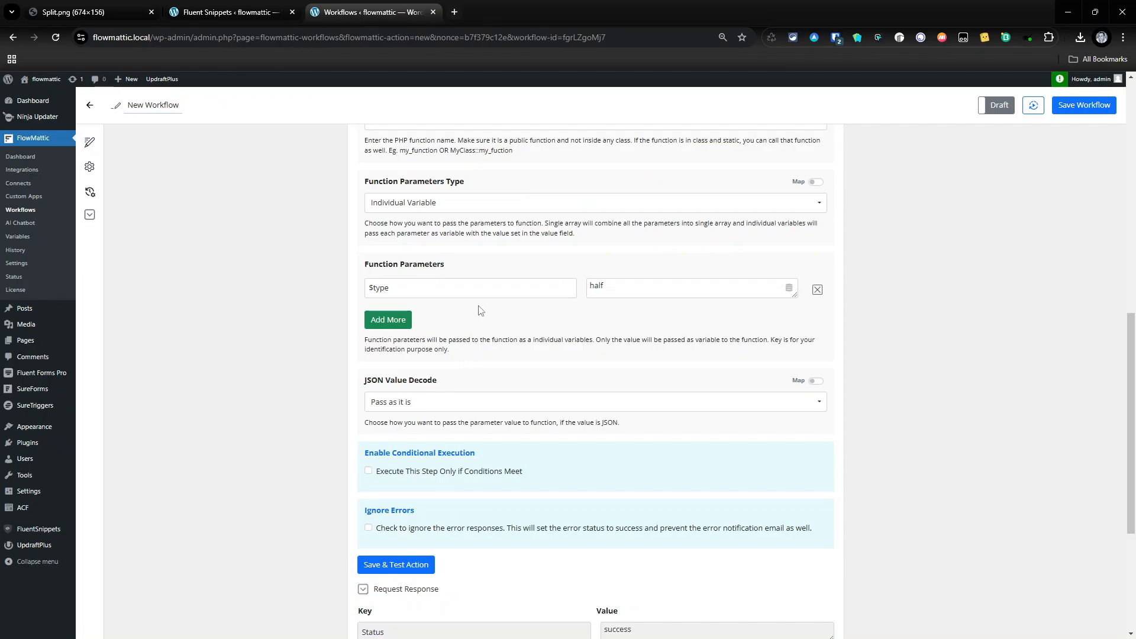
pyautogui.click(235, 6)
pyautogui.scroll(-2, 273, 383)
pyautogui.scroll(2, 318, 280)
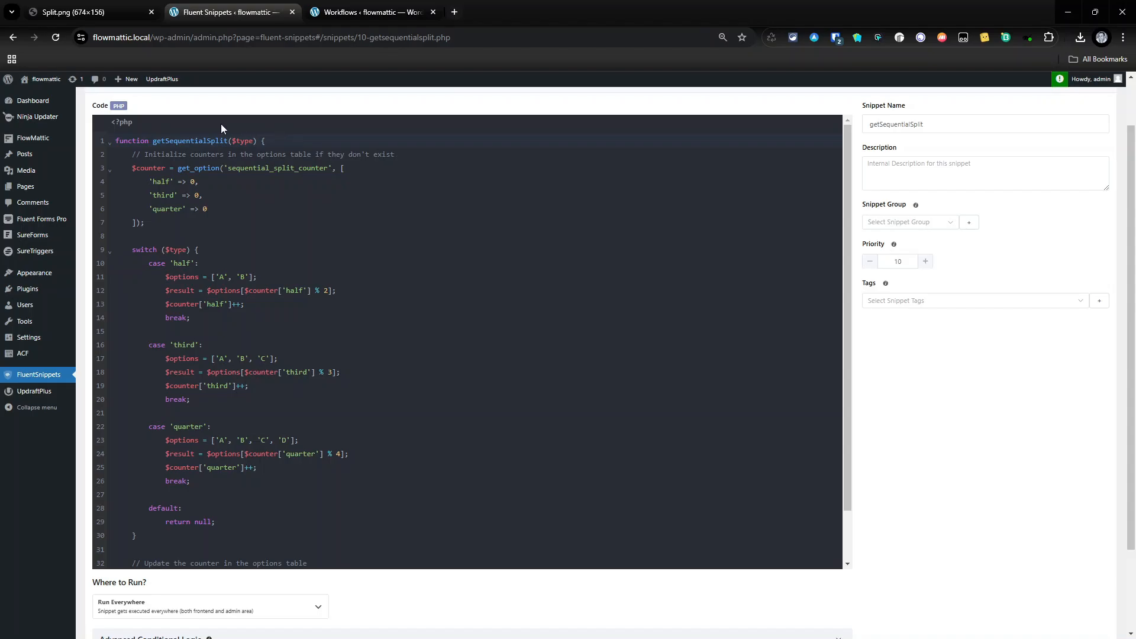
pyautogui.hotkey('ctrl', 'Tab')
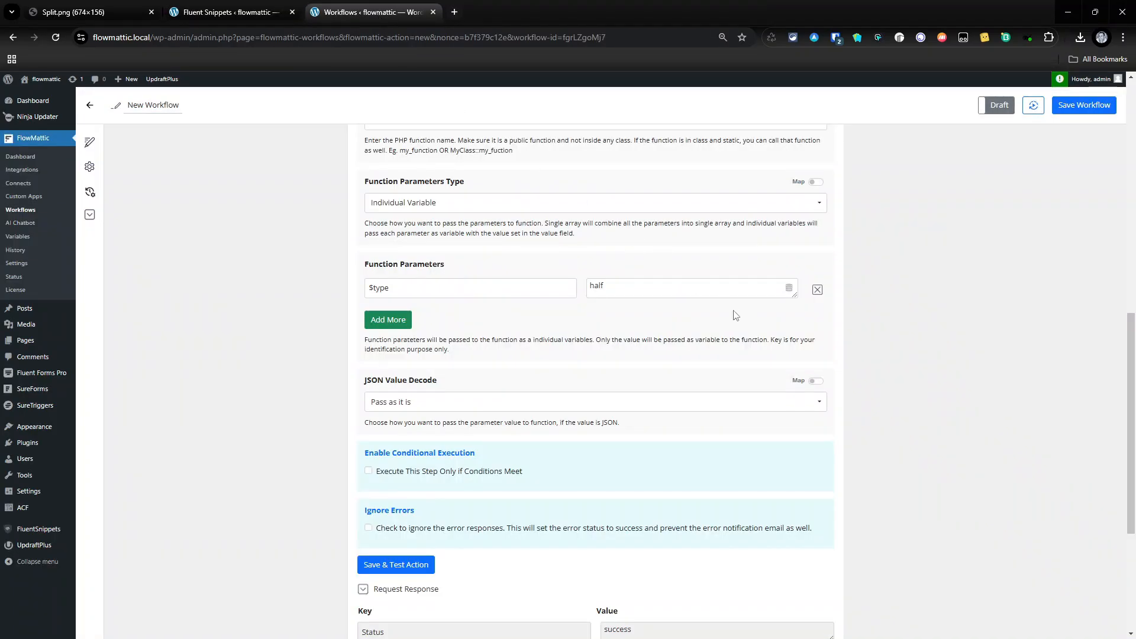
# - Set the $type function parameter's value to third, checking the name against the snippet's case
pyautogui.moveTo(625, 285); pyautogui.dragTo(497, 294)
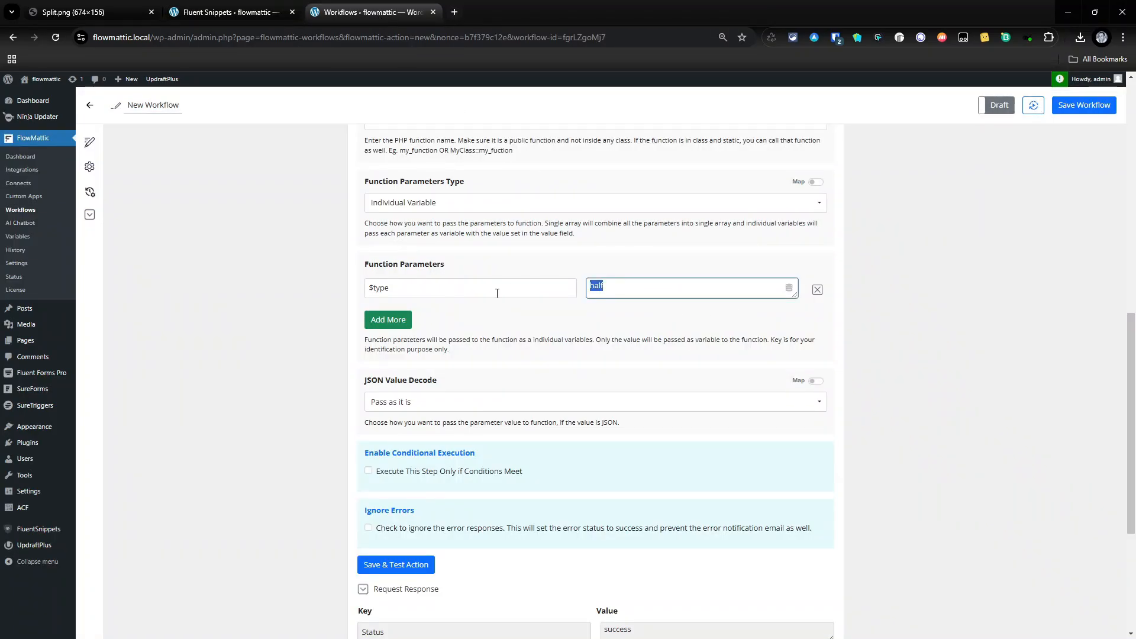
pyautogui.write('thirds')
pyautogui.click(226, 12)
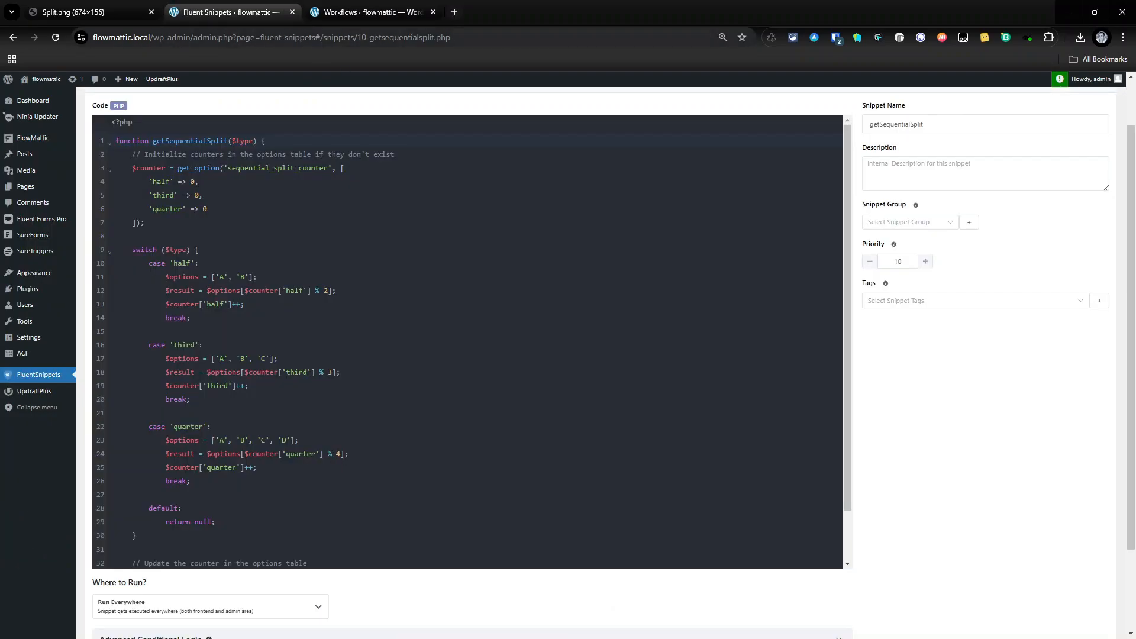
pyautogui.click(367, 12)
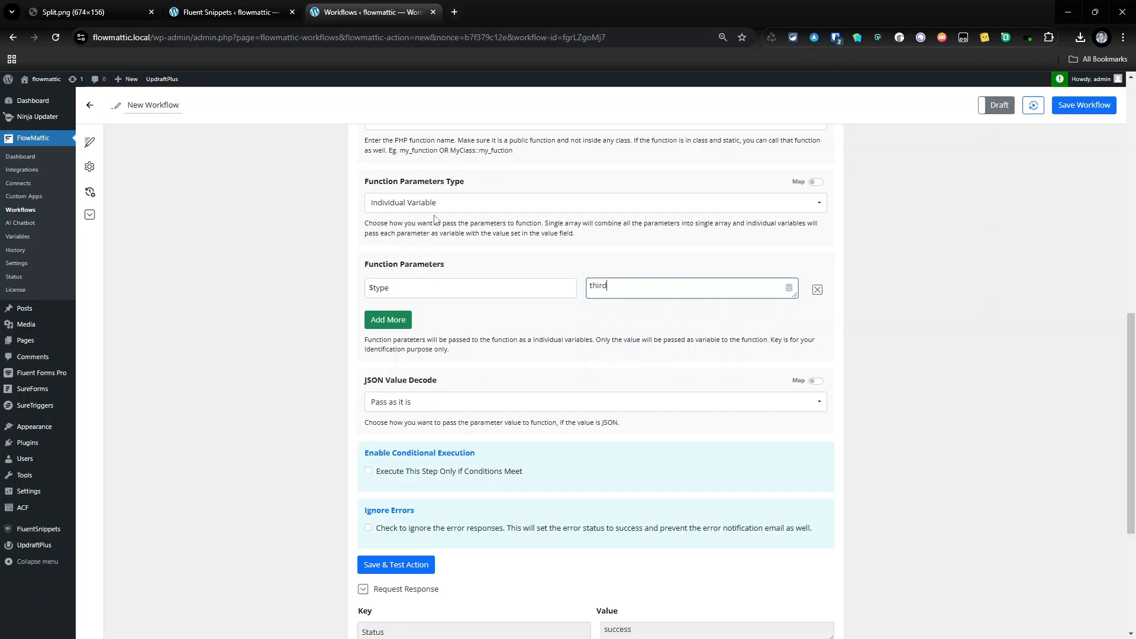
pyautogui.scroll(-1, 431, 408)
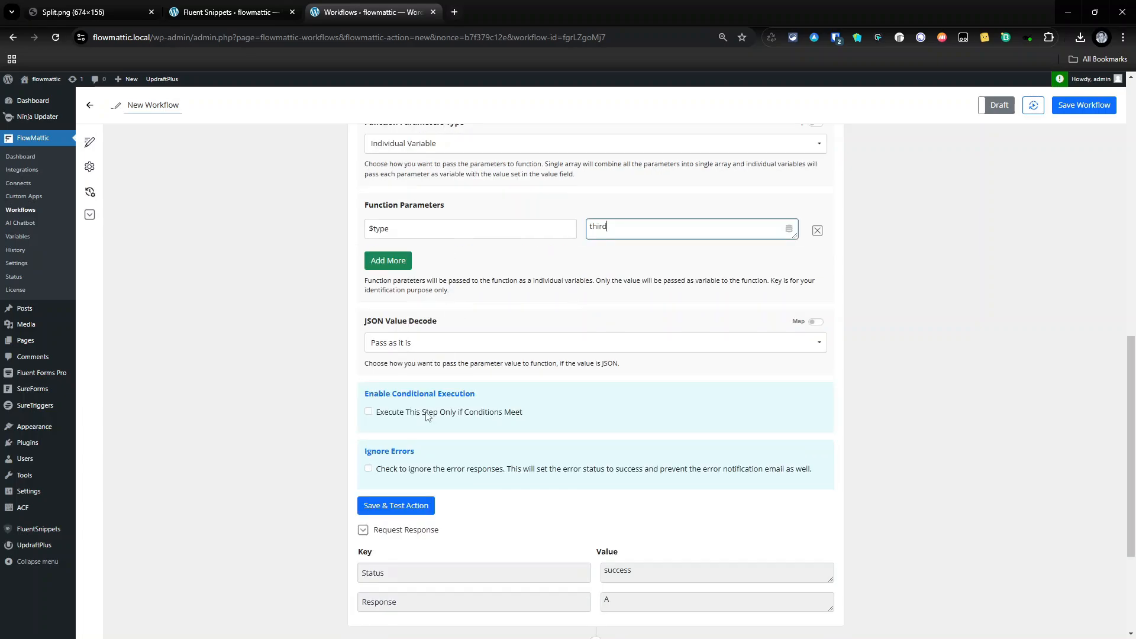
# - Save and test the PHP Functions action repeatedly to check how the three-way split rotates
pyautogui.click(392, 507)
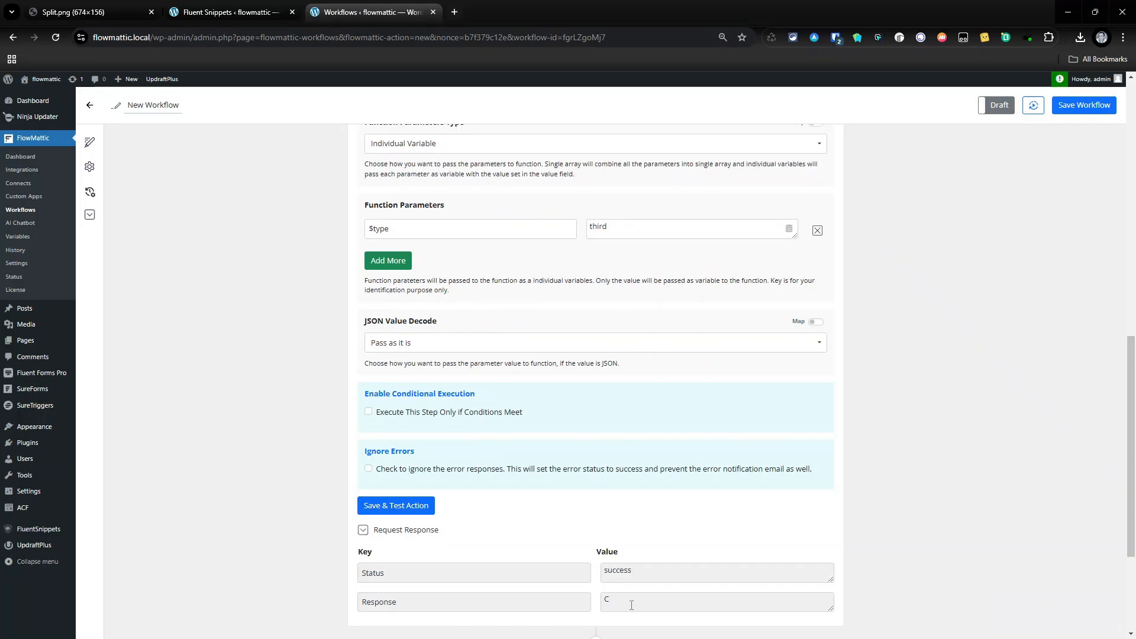
pyautogui.click(390, 506)
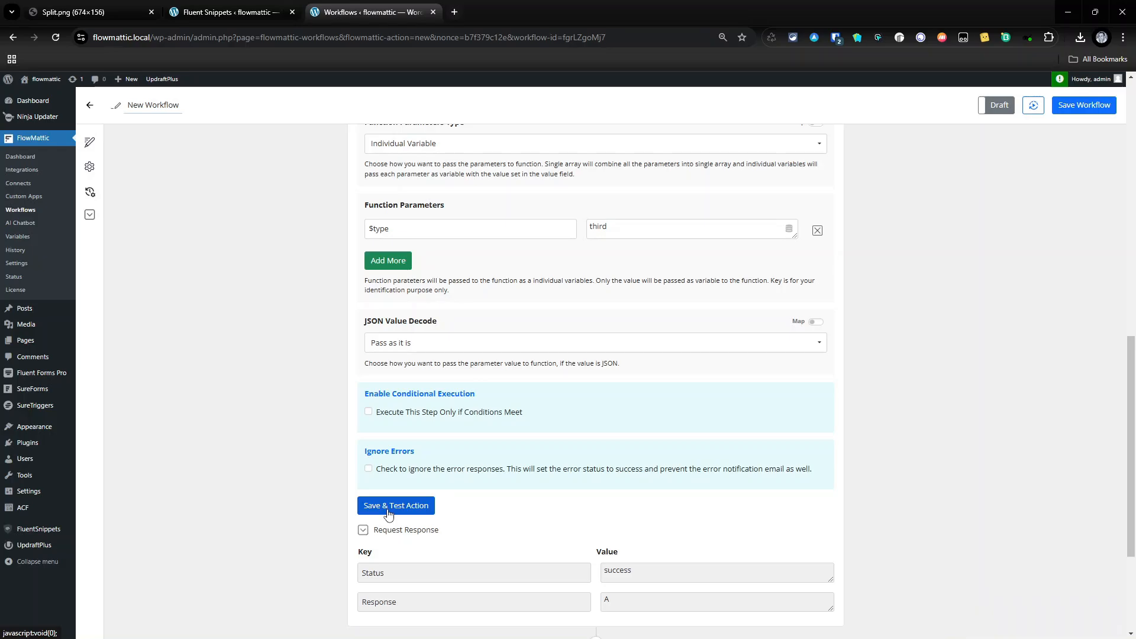
pyautogui.click(388, 509)
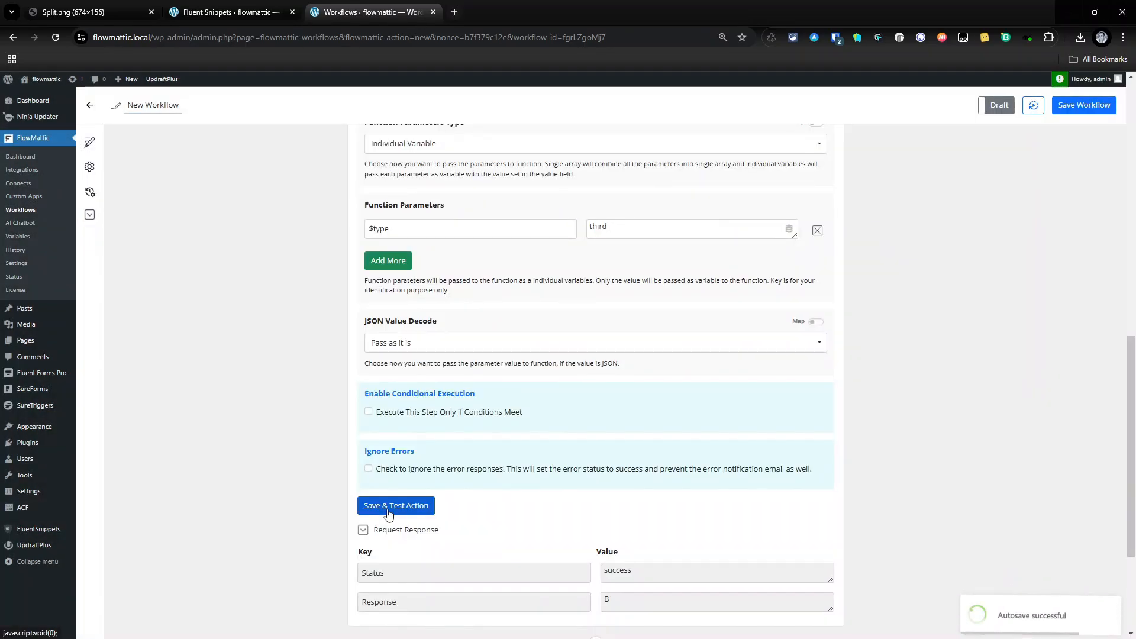
pyautogui.click(388, 509)
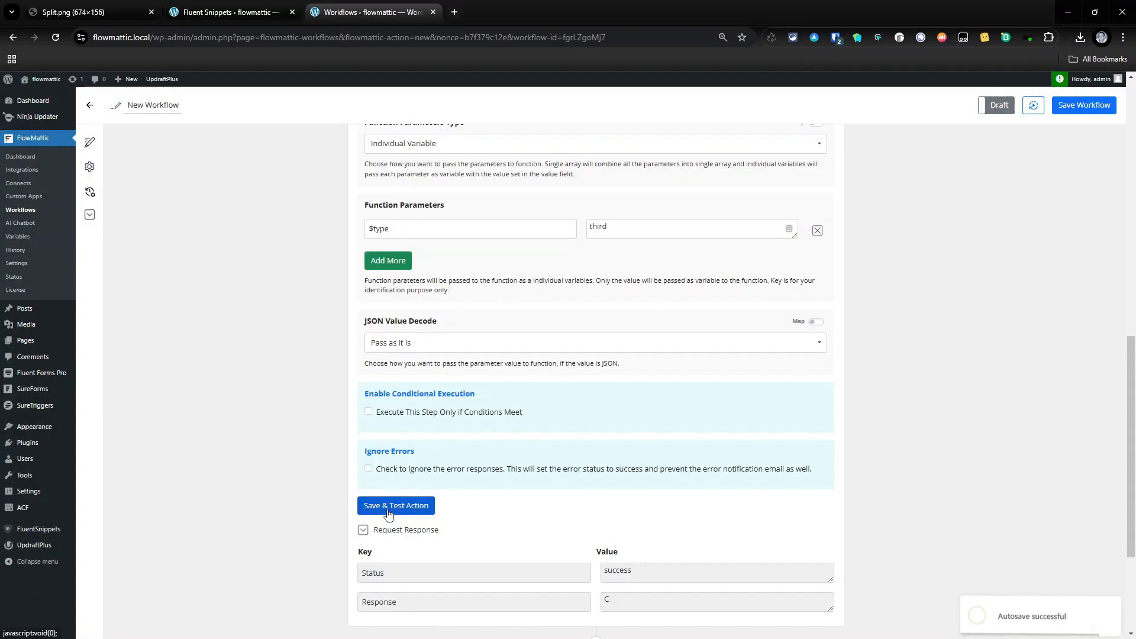
pyautogui.click(388, 509)
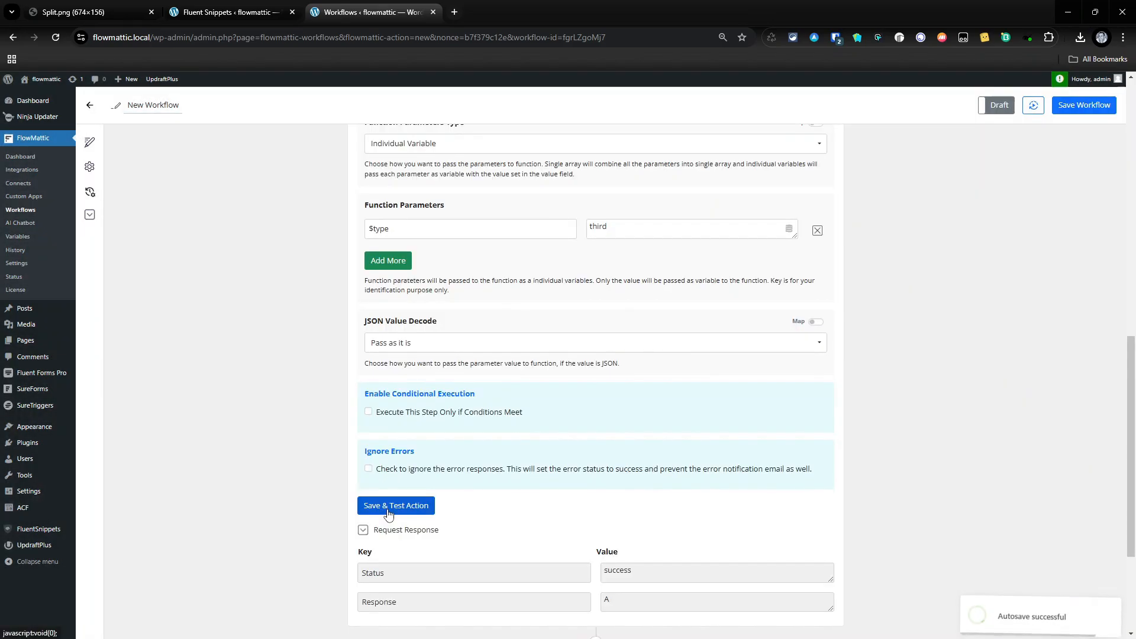
pyautogui.click(387, 509)
pyautogui.click(388, 509)
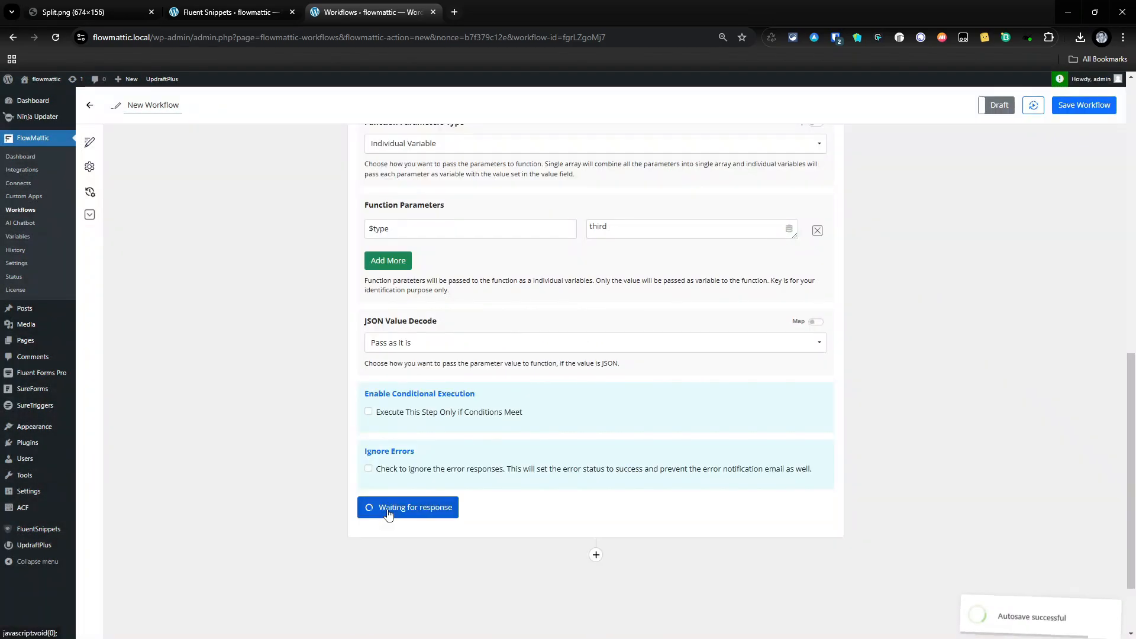
# - Add a new, unconfigured action after the PHP Functions step
pyautogui.scroll(4, 612, 320)
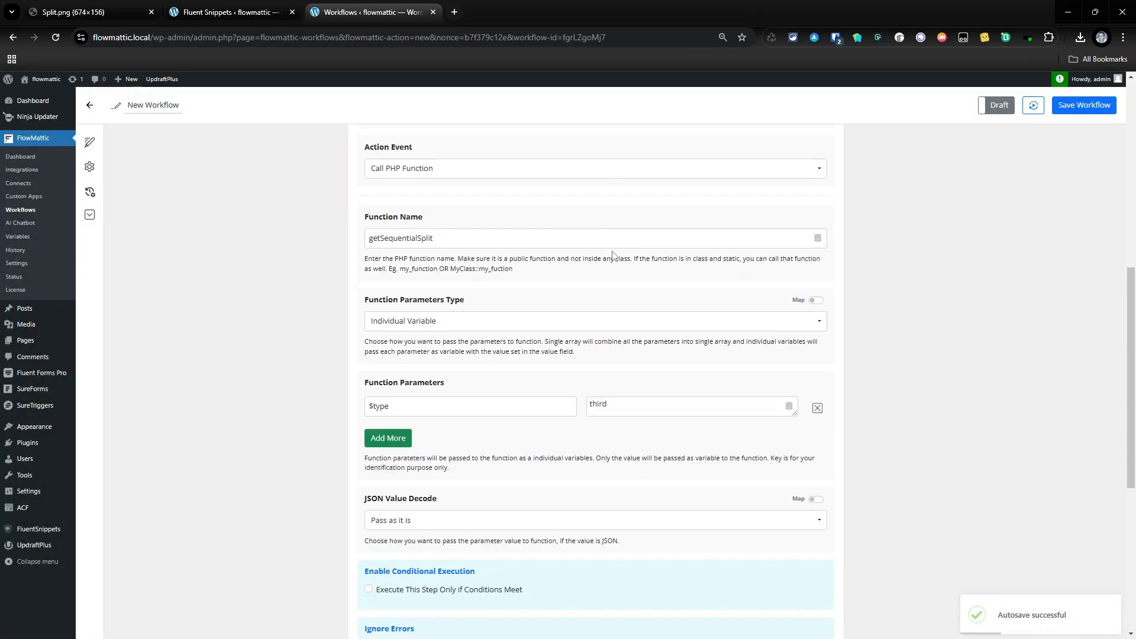
pyautogui.scroll(-3, 613, 320)
pyautogui.scroll(-3, 612, 320)
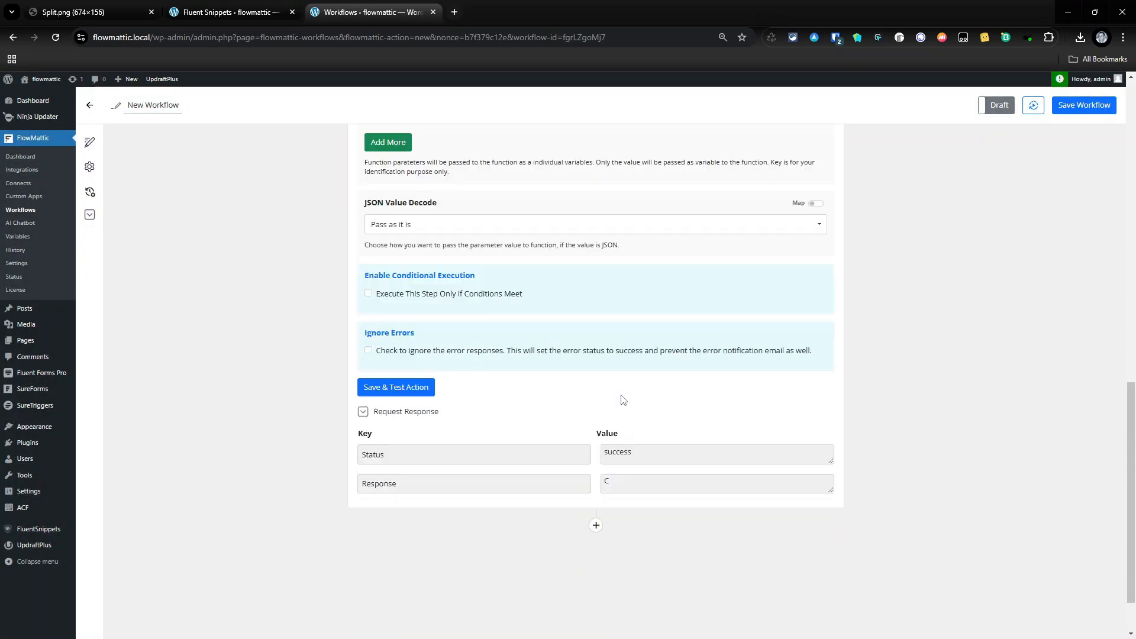
pyautogui.click(597, 525)
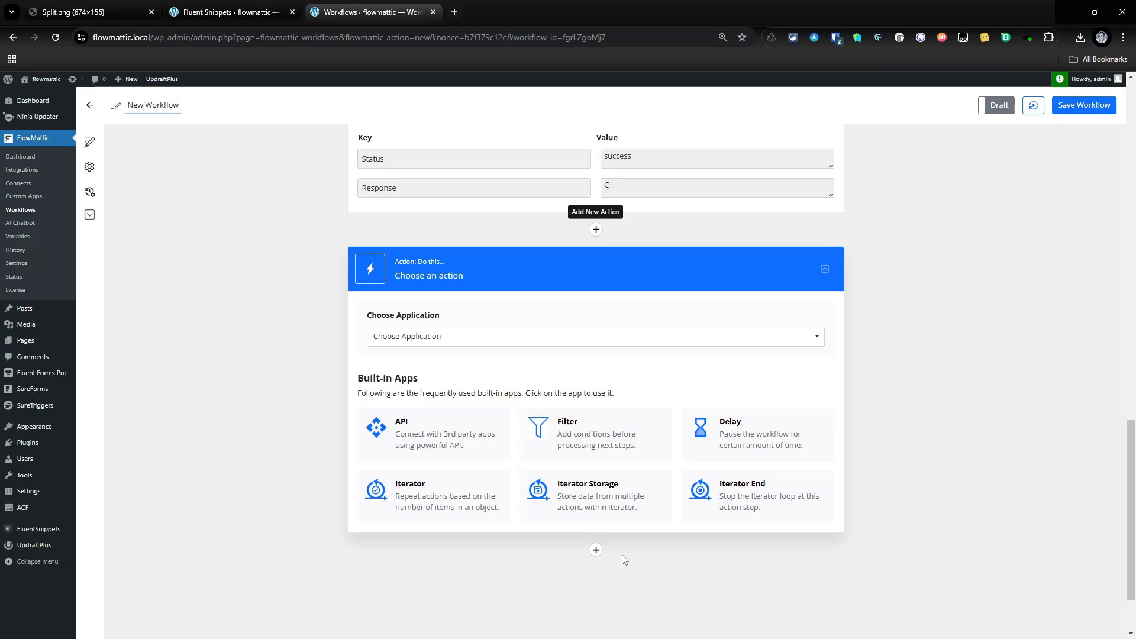
# - Set the $type function parameter's value to half, and save and test the PHP Functions action
pyautogui.scroll(10, 627, 555)
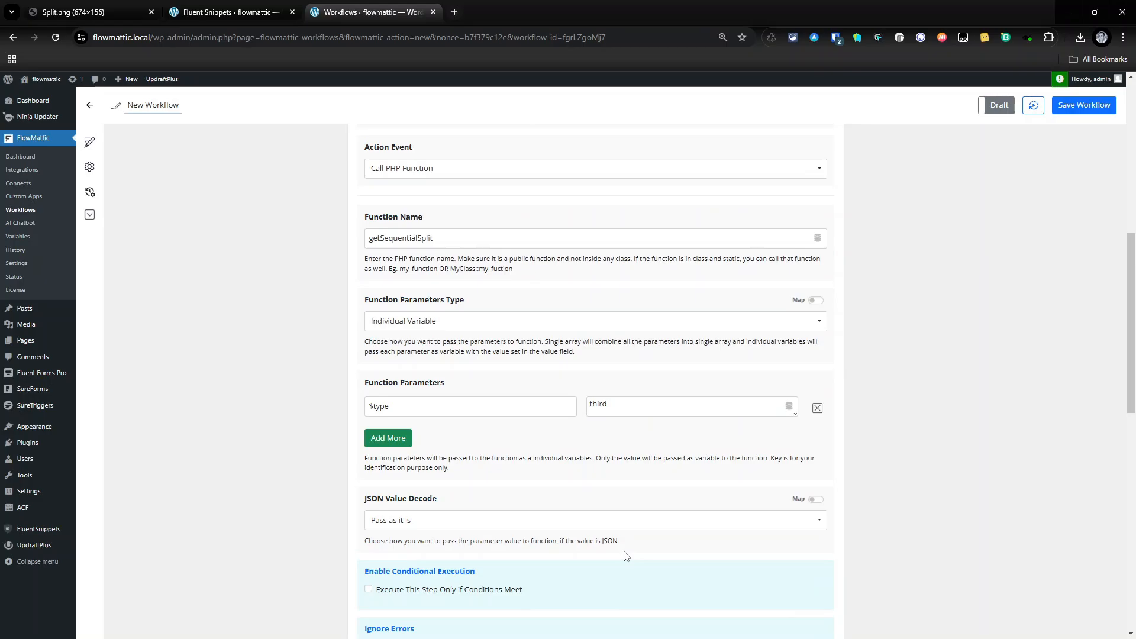
pyautogui.moveTo(634, 409); pyautogui.dragTo(407, 396)
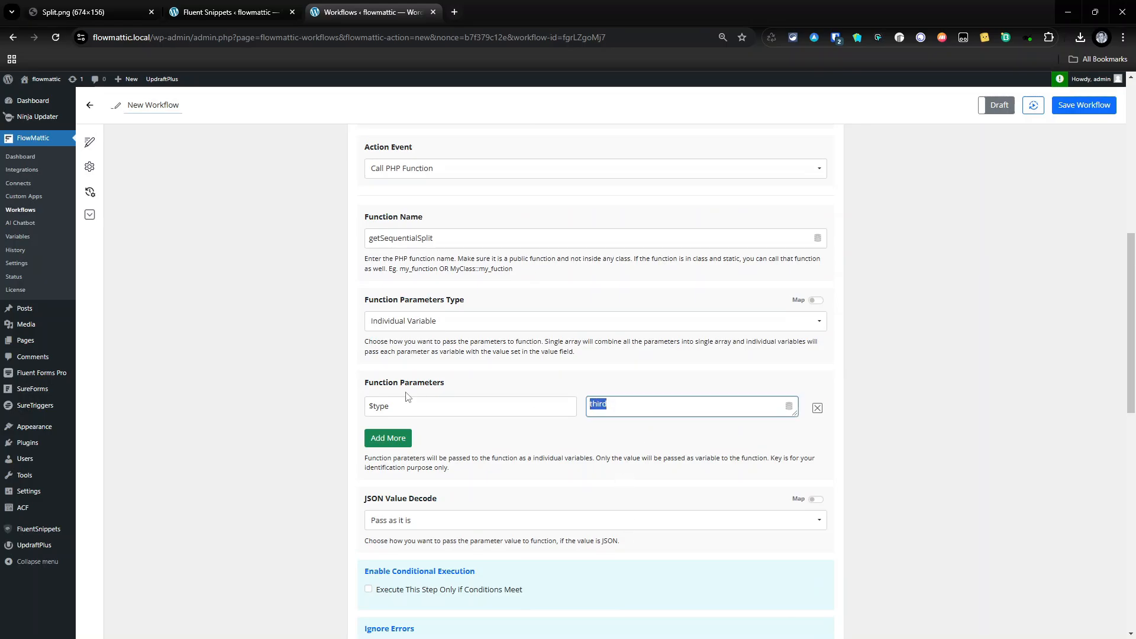
pyautogui.write('half')
pyautogui.scroll(-3, 417, 422)
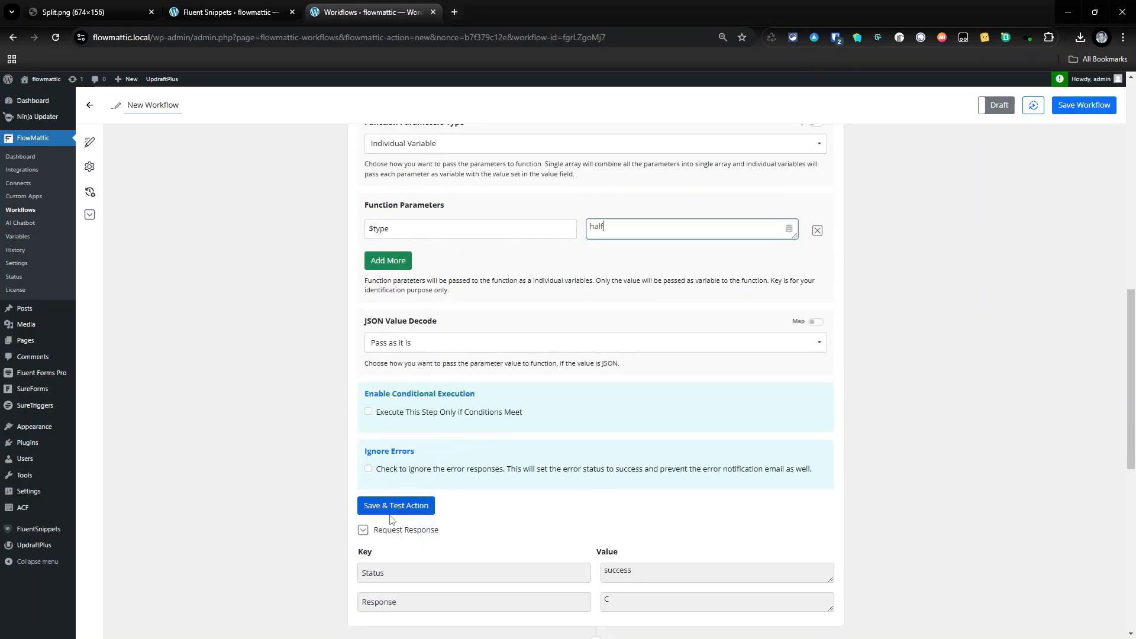
pyautogui.click(390, 512)
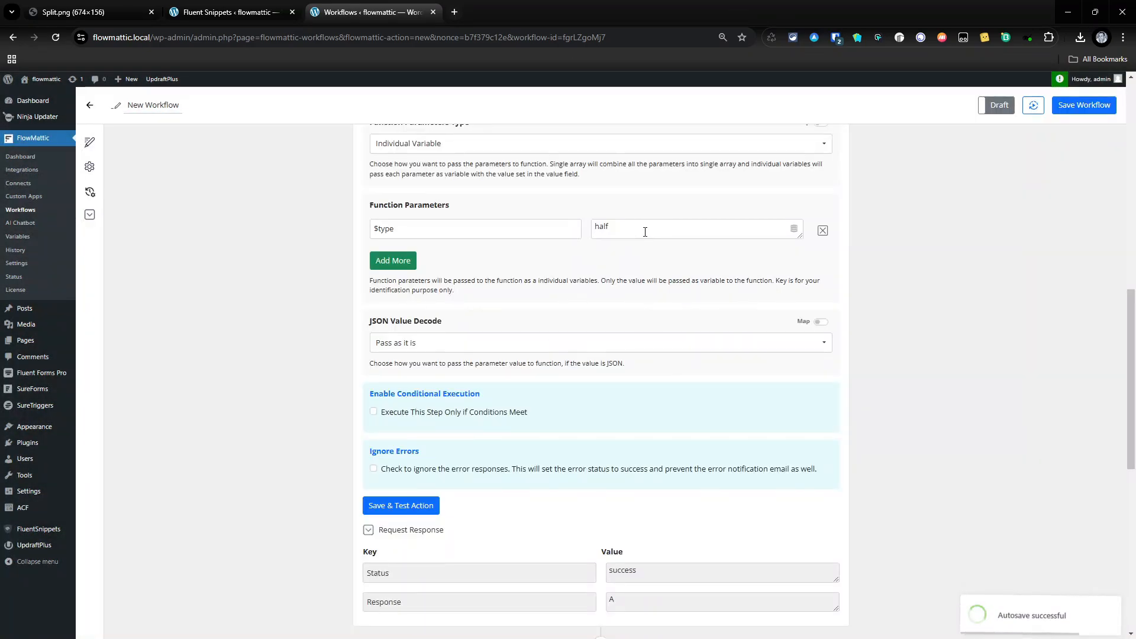
# - Set the $type function parameter's value to quarter, and save and test the PHP Functions action repeatedly
pyautogui.doubleClick(627, 231)
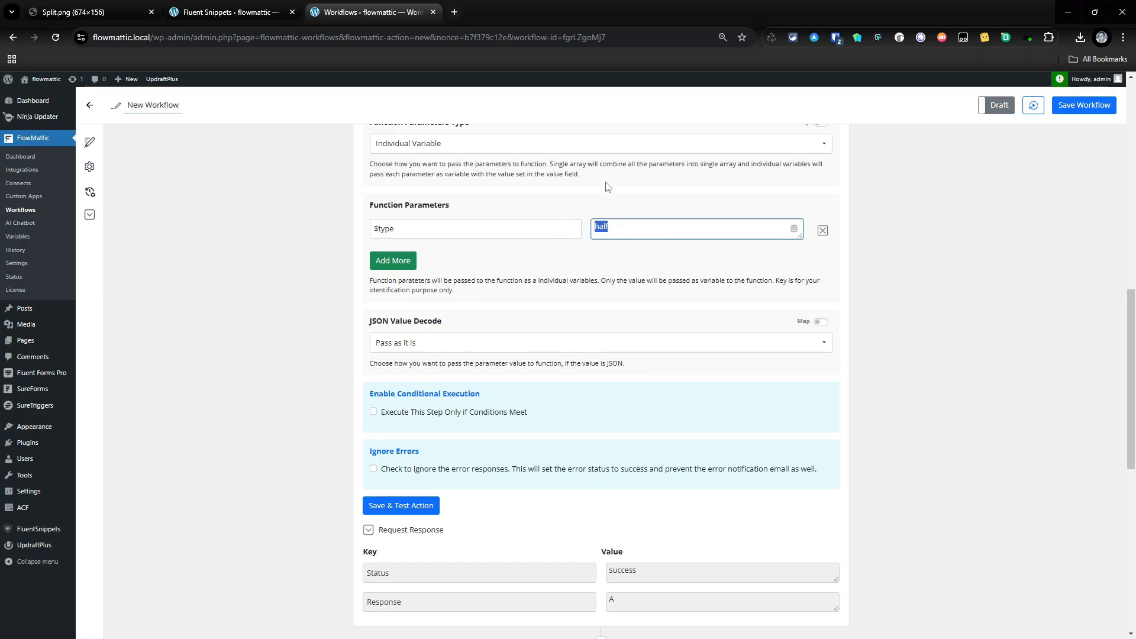
pyautogui.click(257, 7)
pyautogui.click(370, 12)
pyautogui.write('quarter')
pyautogui.scroll(-2, 631, 273)
pyautogui.click(412, 387)
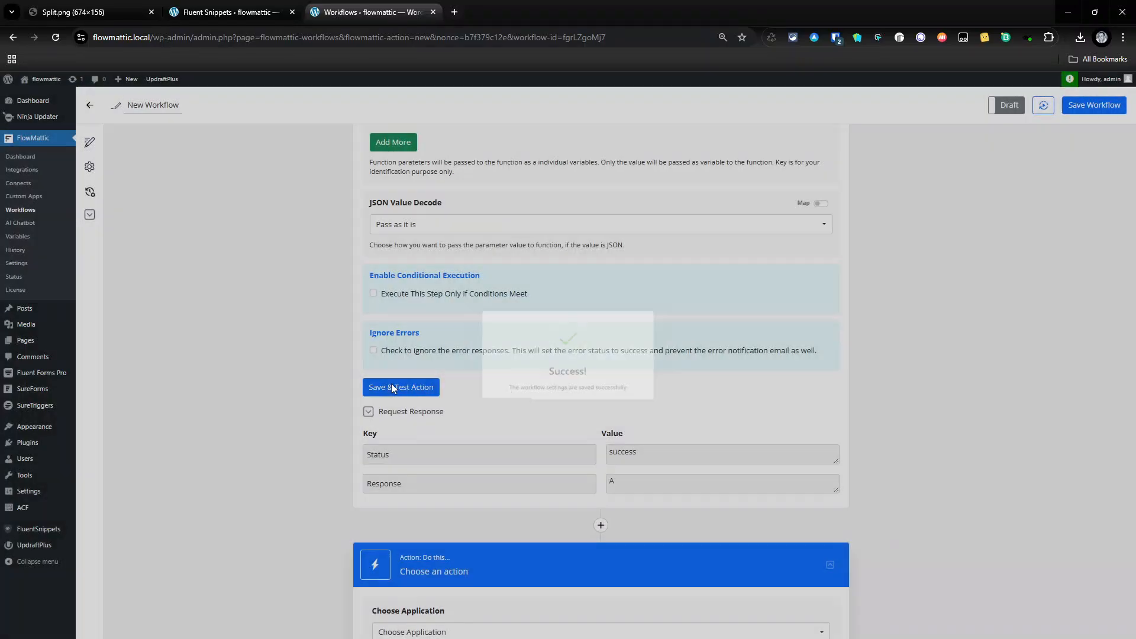
pyautogui.click(393, 388)
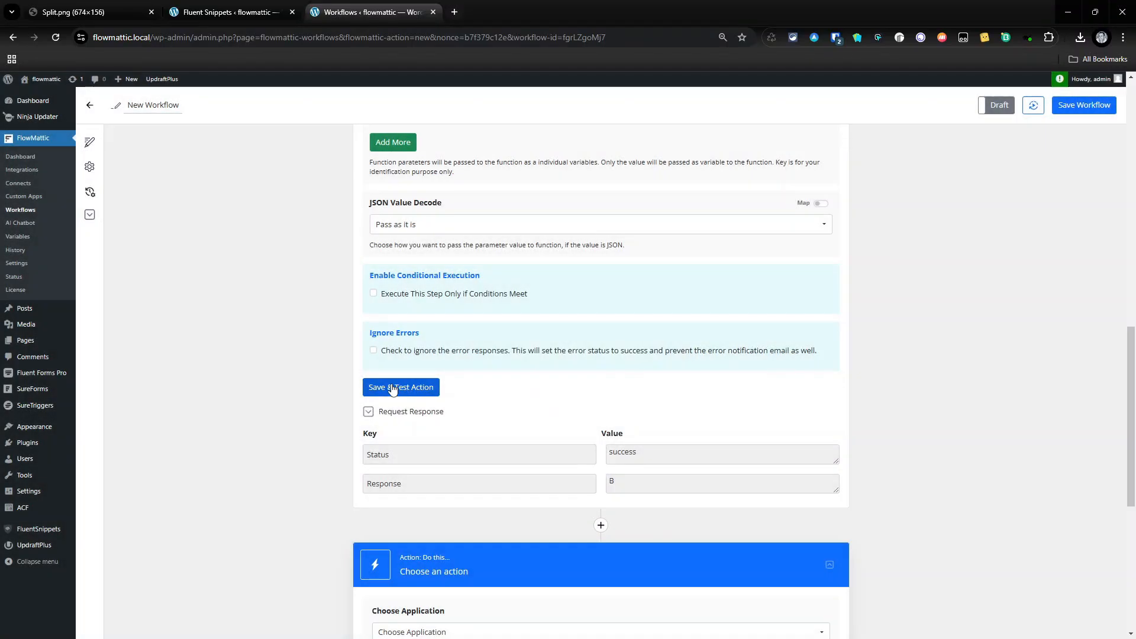
pyautogui.click(391, 387)
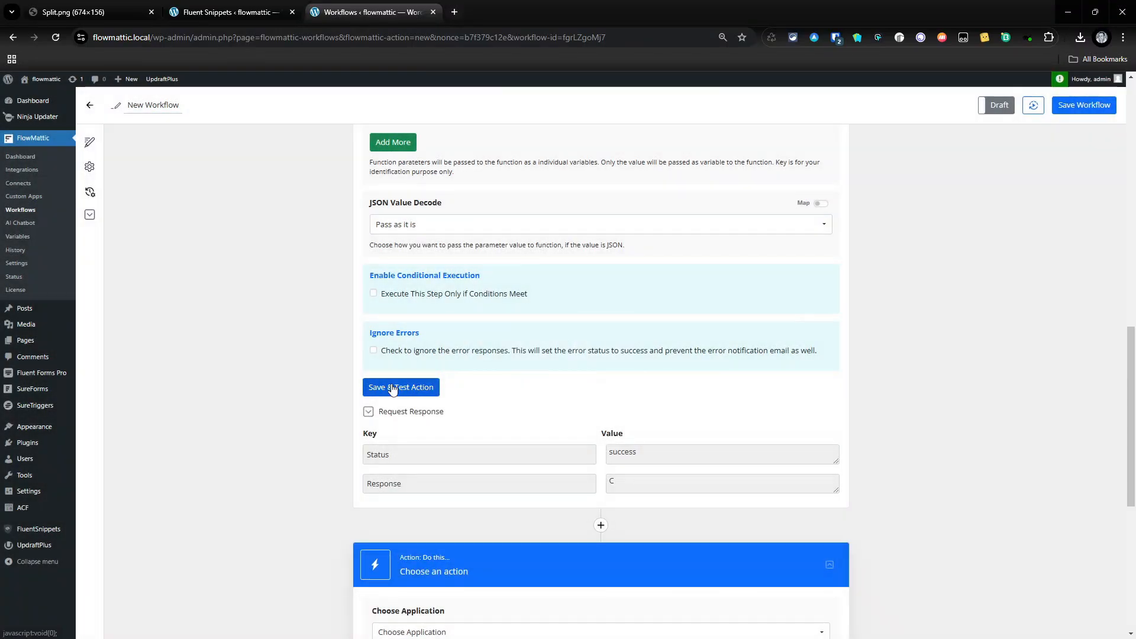
# - Save and test the PHP Functions action once more, and review the lead-splitting question in Split.png
pyautogui.click(392, 387)
pyautogui.click(120, 6)
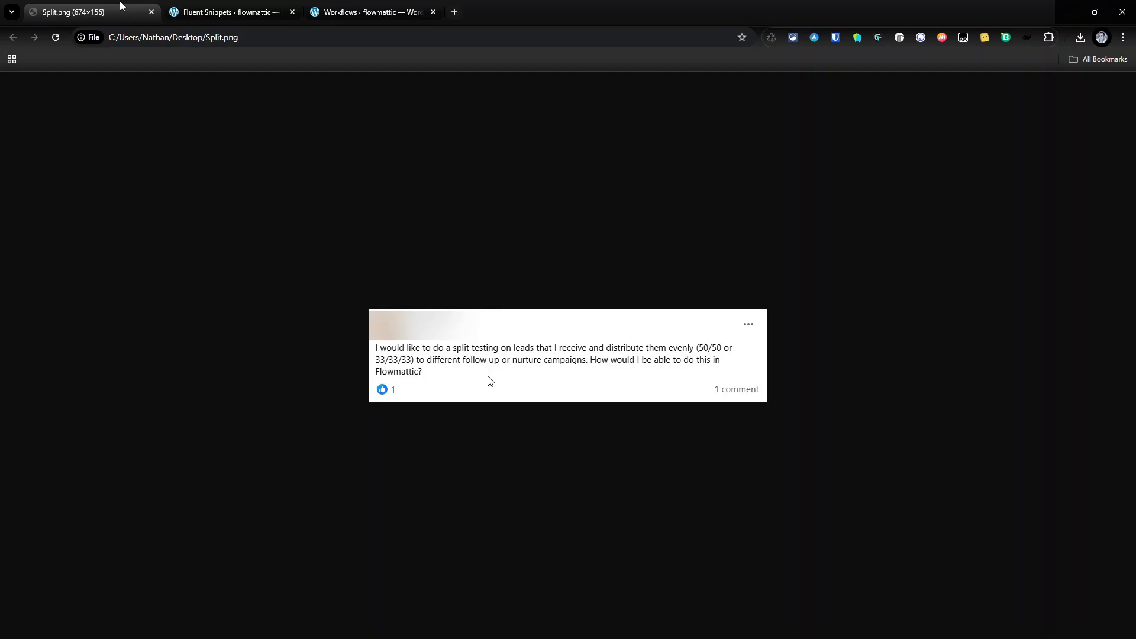
pyautogui.click(313, 8)
# - Choose Router as the application for the unconfigured action after the PHP Functions step
pyautogui.scroll(-2, 525, 382)
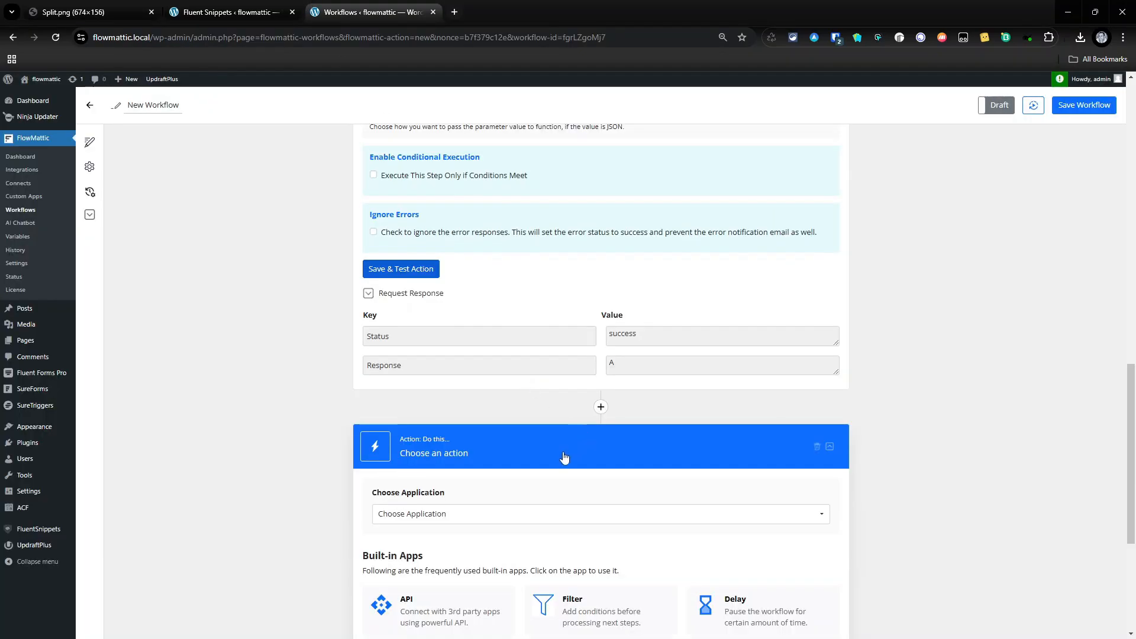
pyautogui.scroll(-1, 564, 458)
pyautogui.click(439, 461)
pyautogui.scroll(-4, 537, 521)
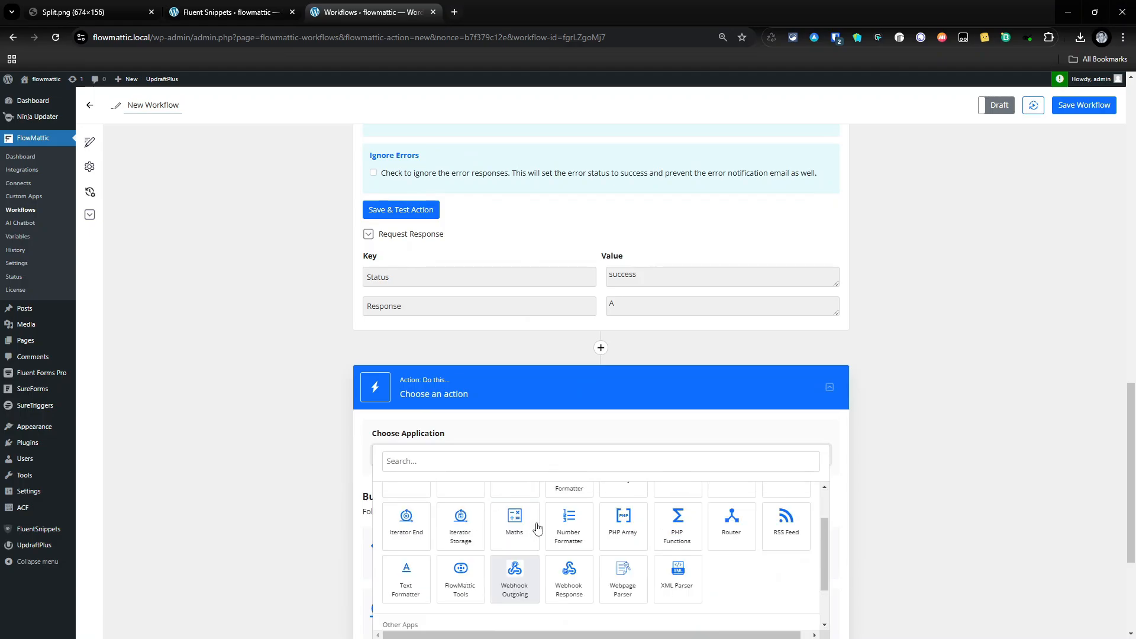
pyautogui.scroll(1, 537, 527)
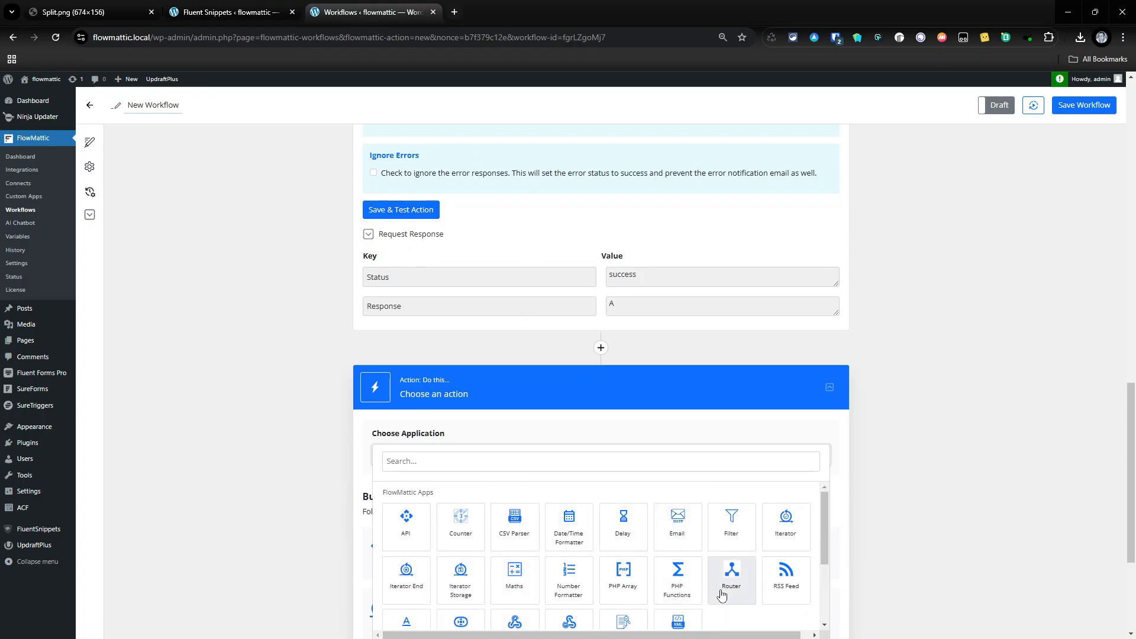
pyautogui.click(724, 590)
# - Edit Route A and set its filter condition to check whether the PHP Functions response exactly matches a text value
pyautogui.scroll(-2, 651, 503)
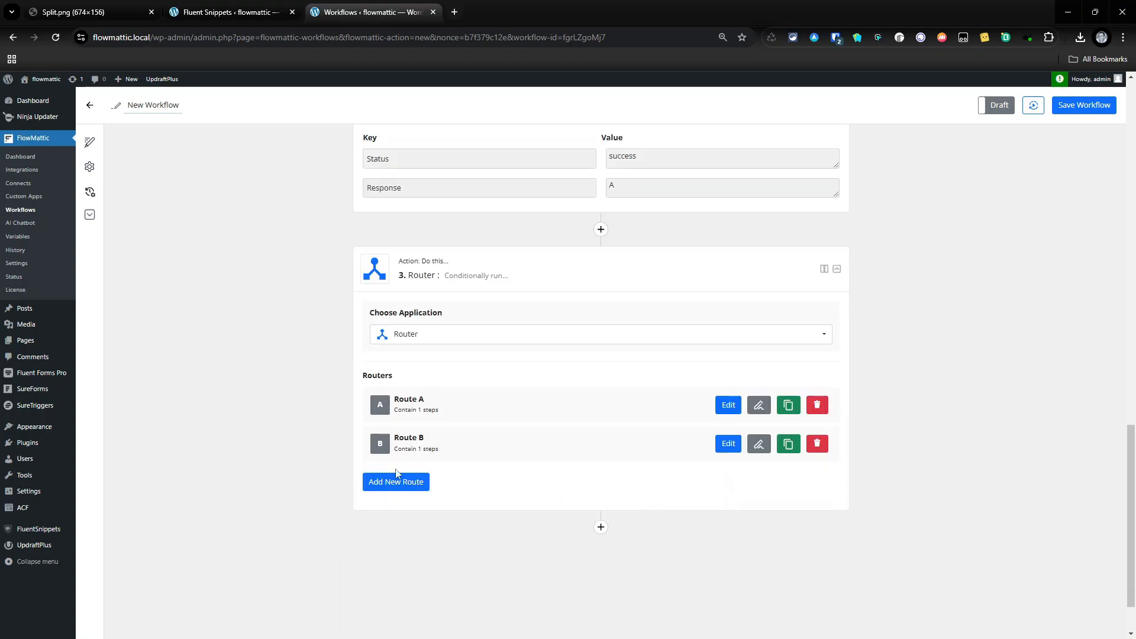
pyautogui.click(723, 407)
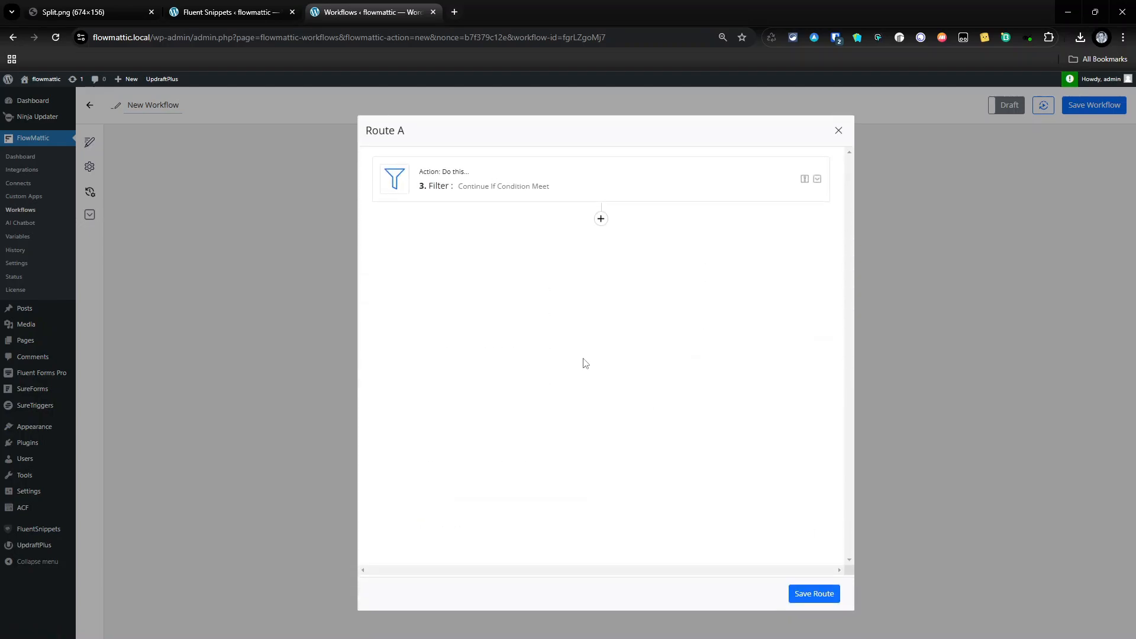
pyautogui.click(520, 190)
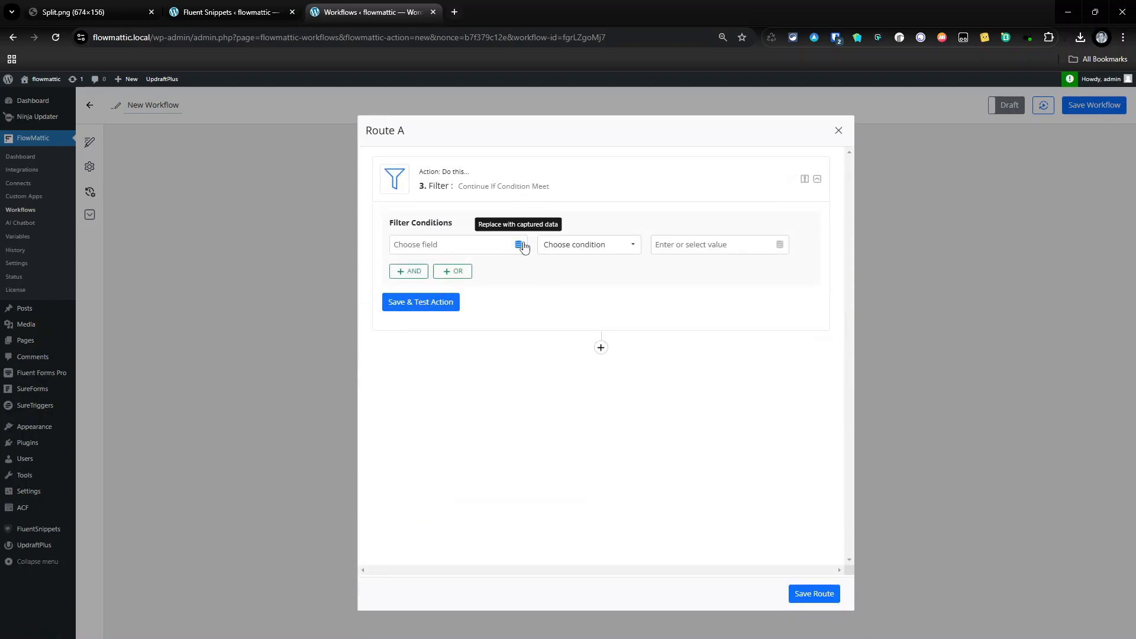
pyautogui.click(519, 244)
pyautogui.click(456, 345)
pyautogui.click(476, 382)
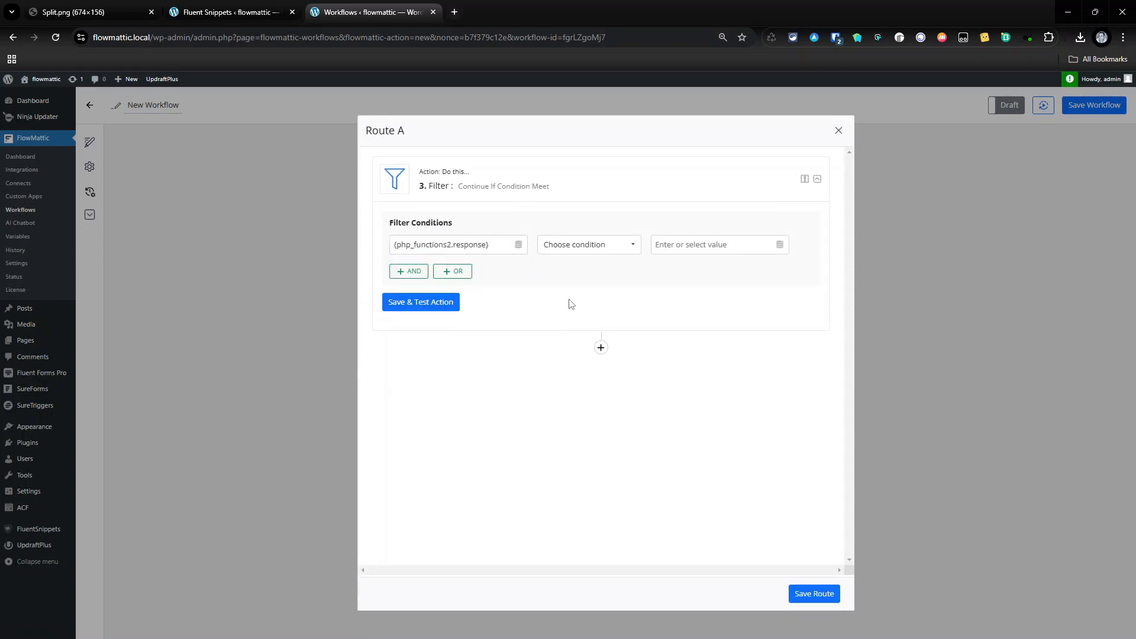
pyautogui.click(590, 246)
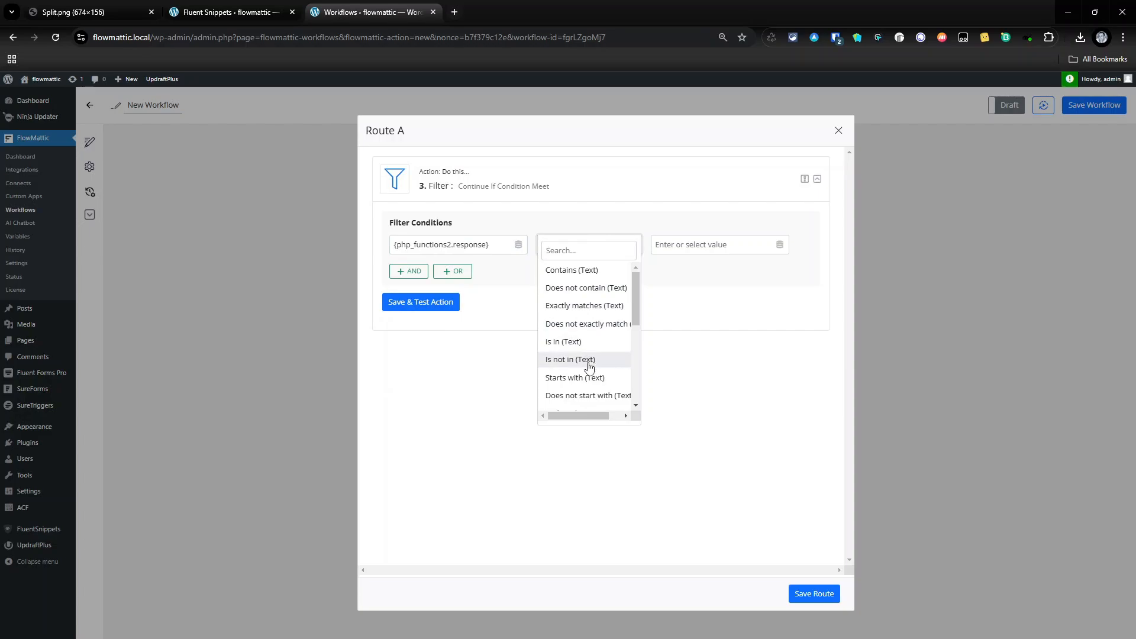
pyautogui.click(601, 307)
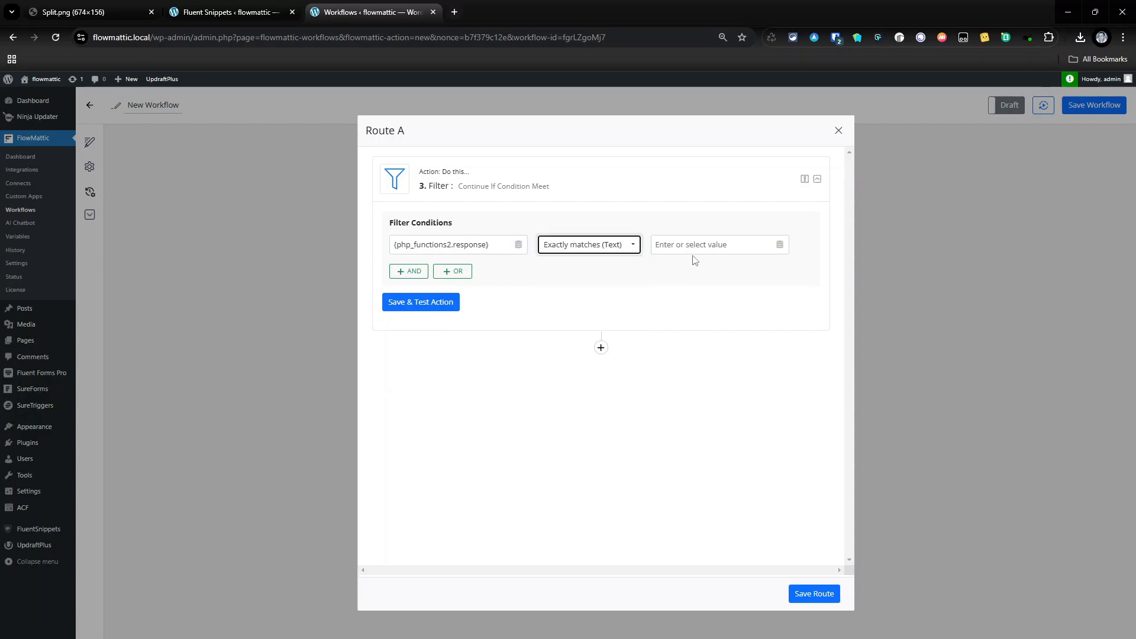
pyautogui.click(694, 254)
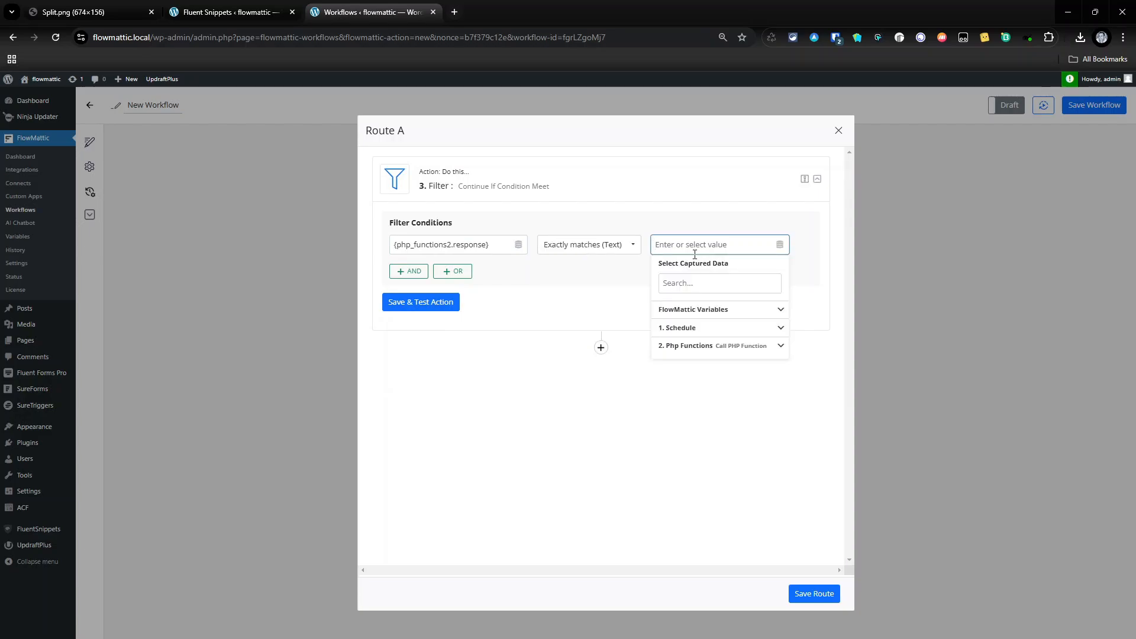